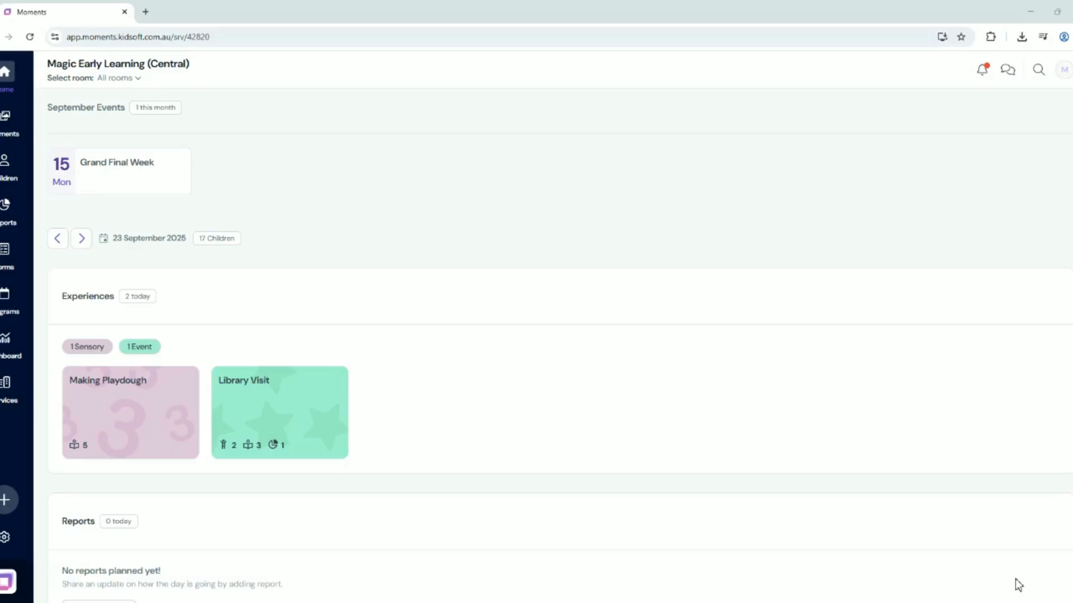
pyautogui.scroll(-2, 791, 352)
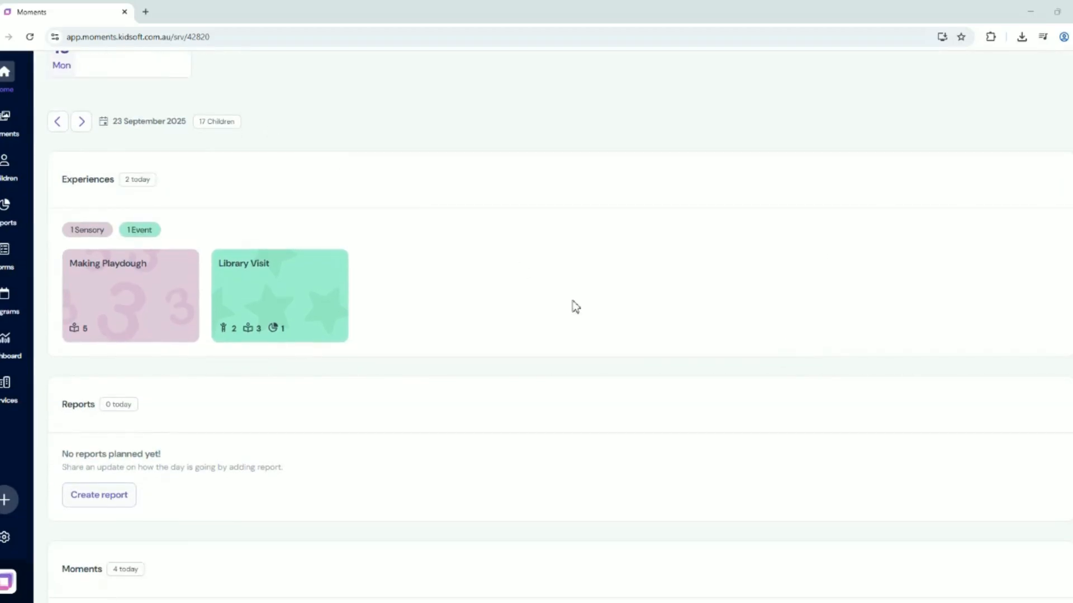
pyautogui.scroll(-1, 642, 400)
pyautogui.click(115, 439)
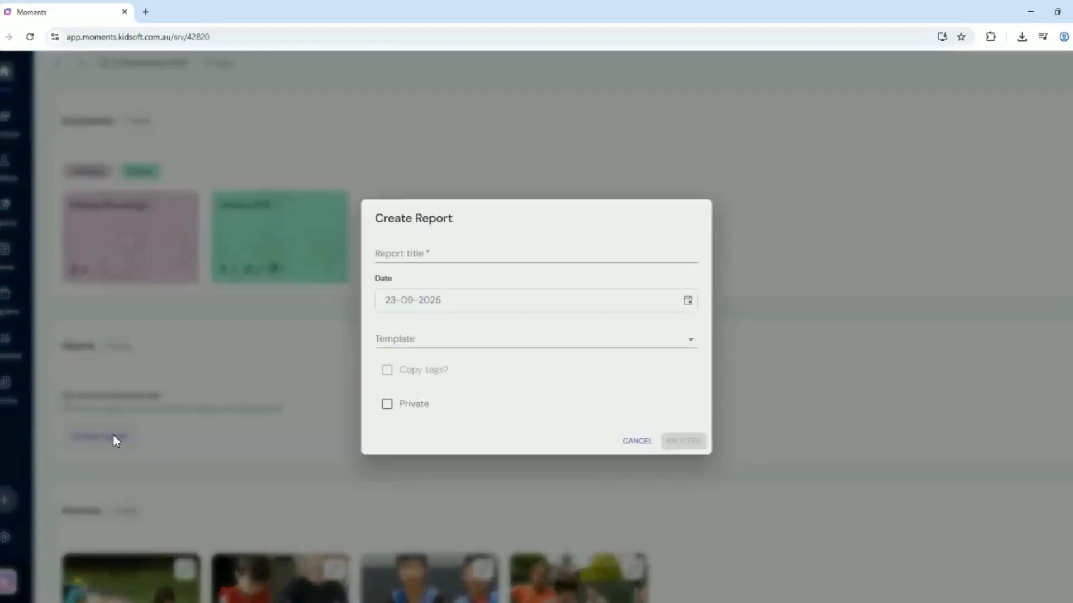
pyautogui.click(637, 441)
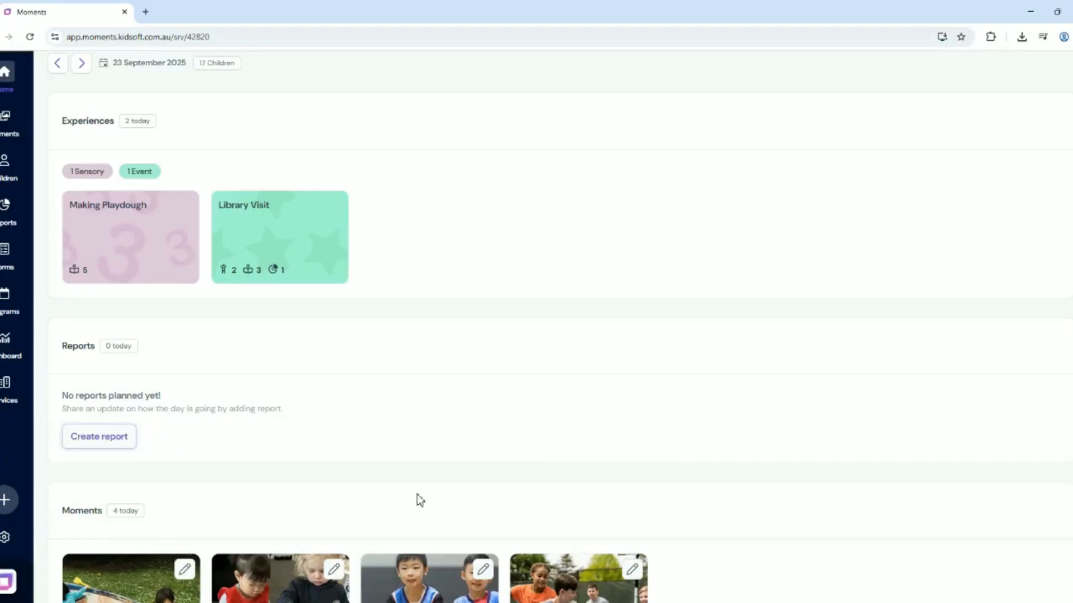
pyautogui.click(5, 503)
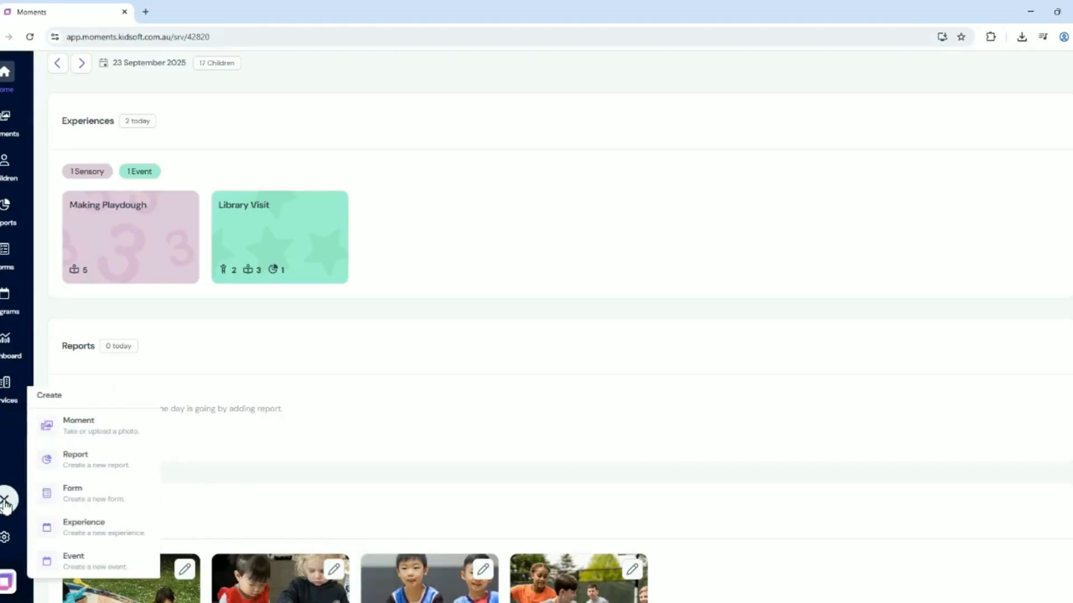
pyautogui.click(113, 461)
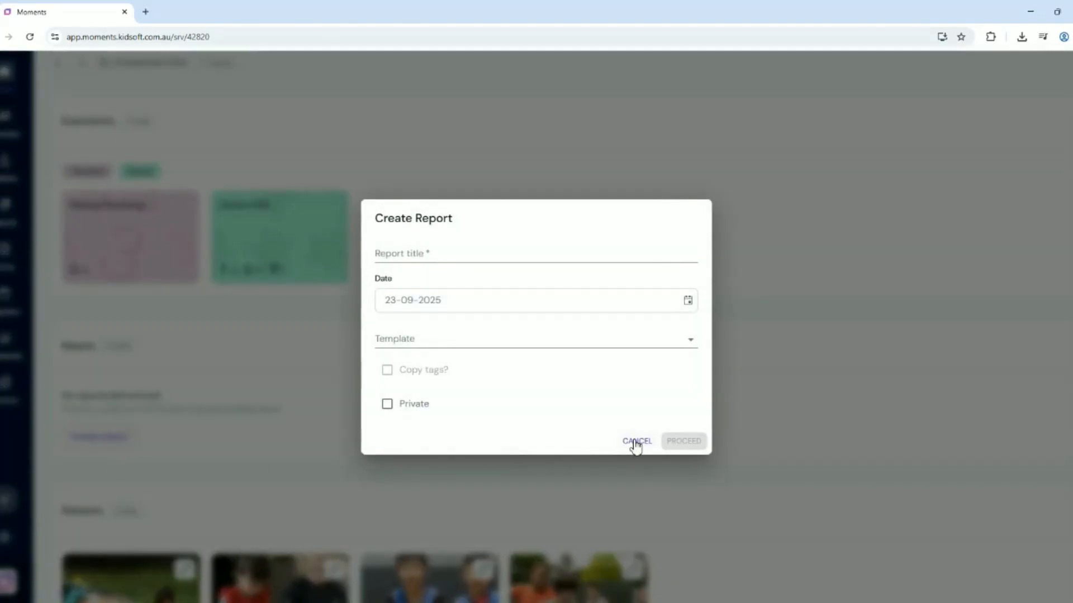
pyautogui.click(636, 442)
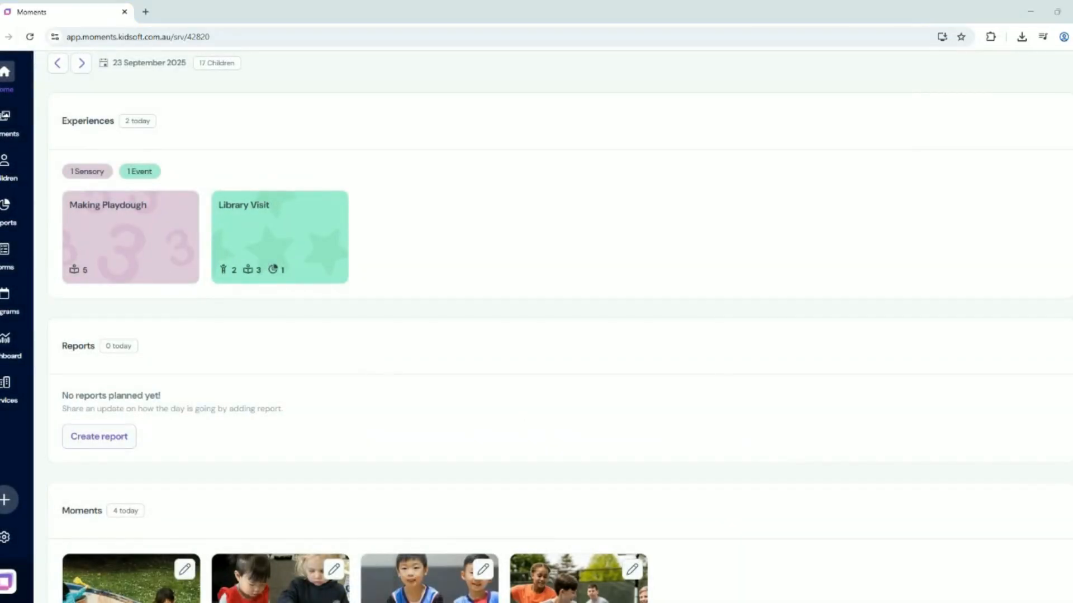
pyautogui.click(10, 218)
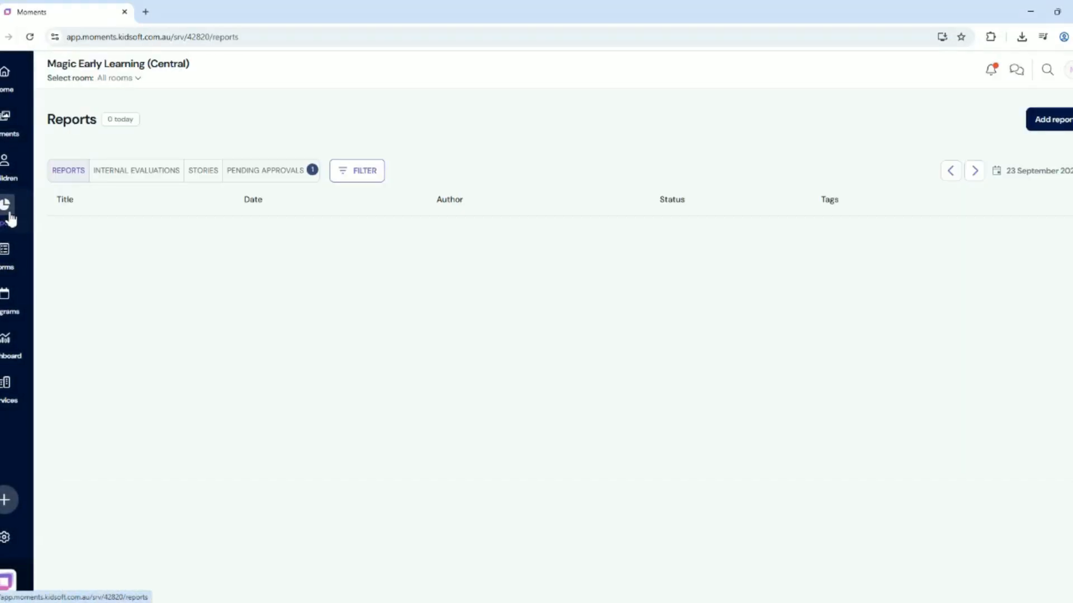
pyautogui.click(13, 86)
# - Start a new report for 23-09-2025 and title it "Day Sheet 23/9/25"
pyautogui.scroll(-3, 545, 362)
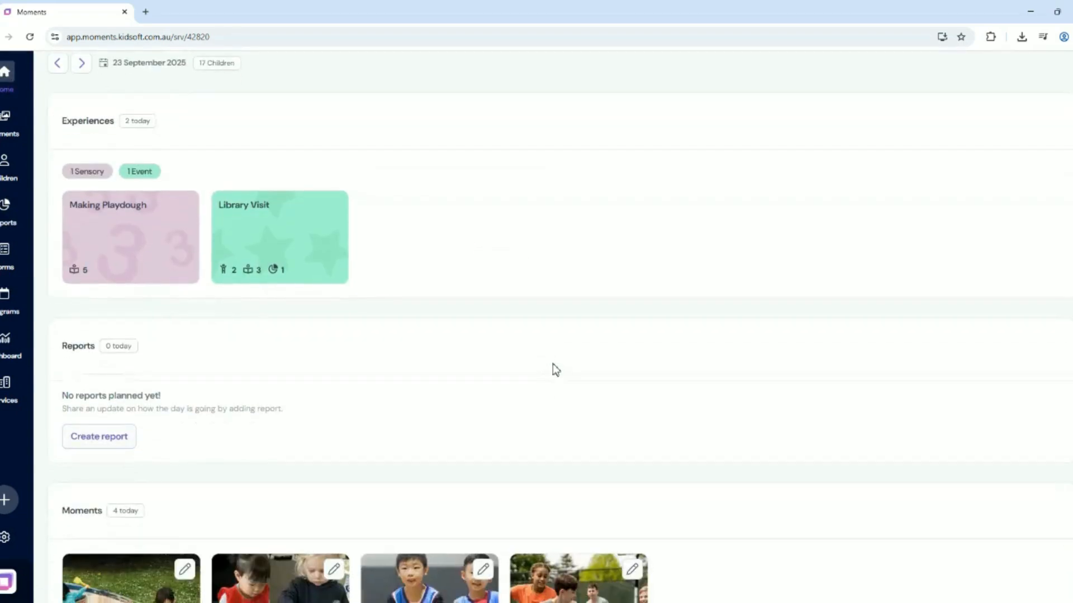
pyautogui.scroll(-2, 555, 370)
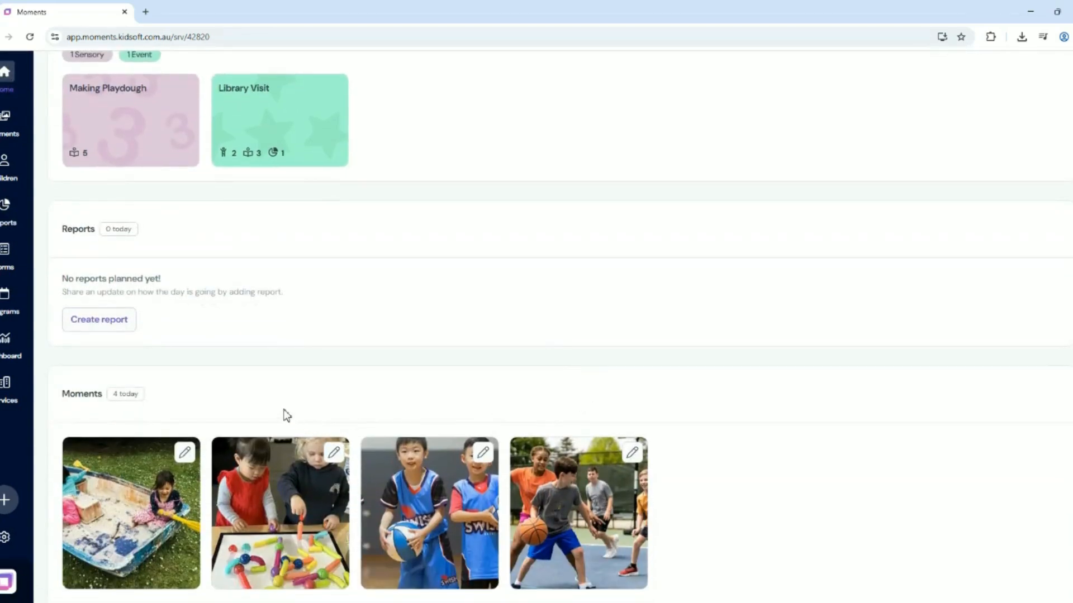
pyautogui.click(116, 323)
pyautogui.click(449, 253)
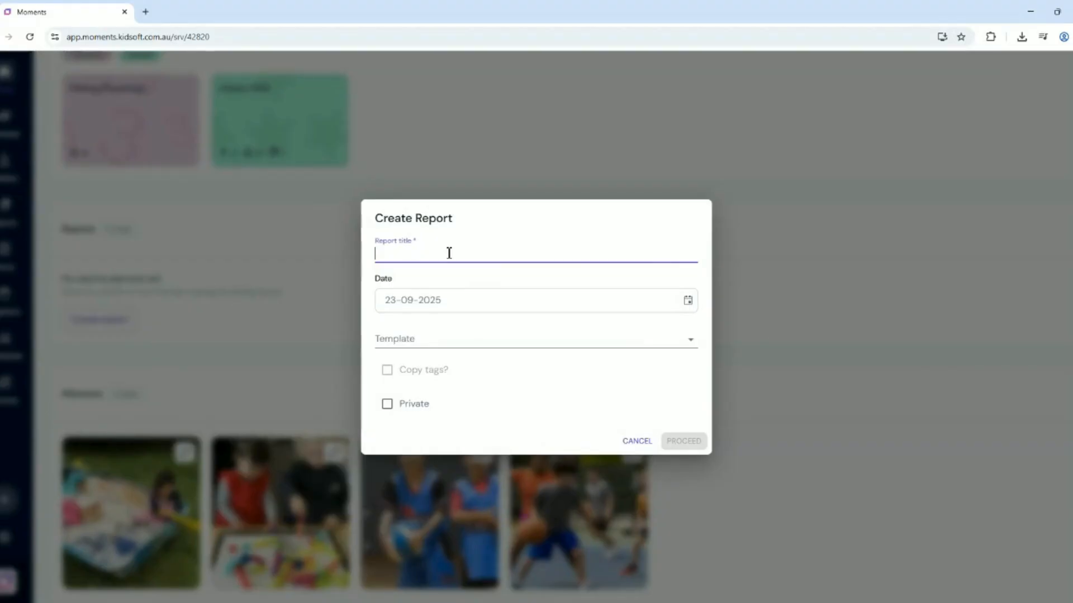
pyautogui.write('DAy Sho')
pyautogui.press('BackSpace')
pyautogui.press('BackSpace')
pyautogui.press('BackSpace')
pyautogui.press('BackSpace')
pyautogui.write('Shee')
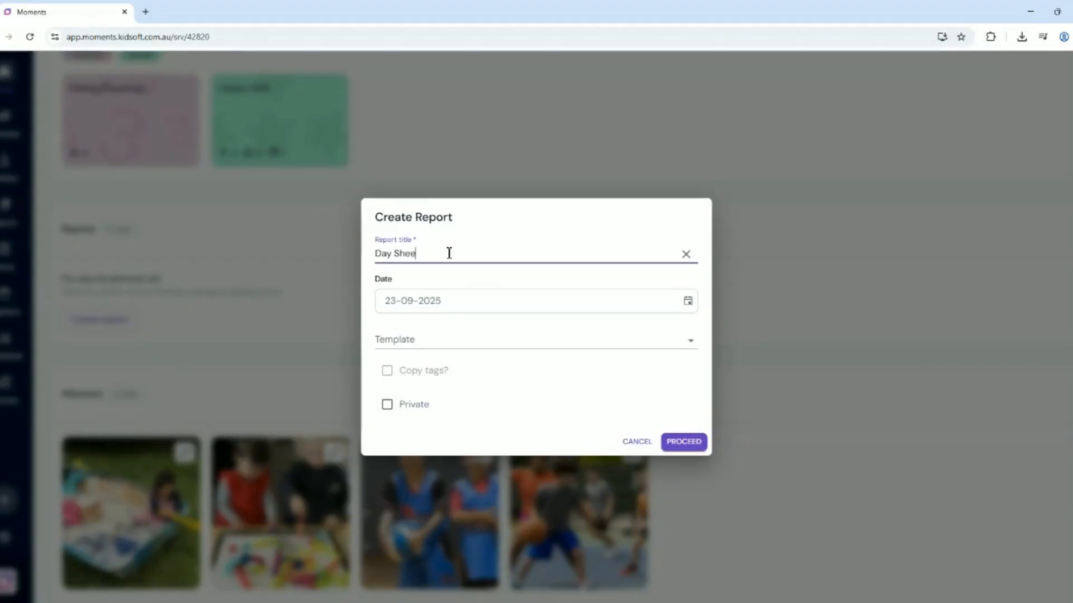
pyautogui.write('t 23/9/25')
# - Choose the "1: Day Sheet" template without copying its tags and create the report
pyautogui.click(694, 346)
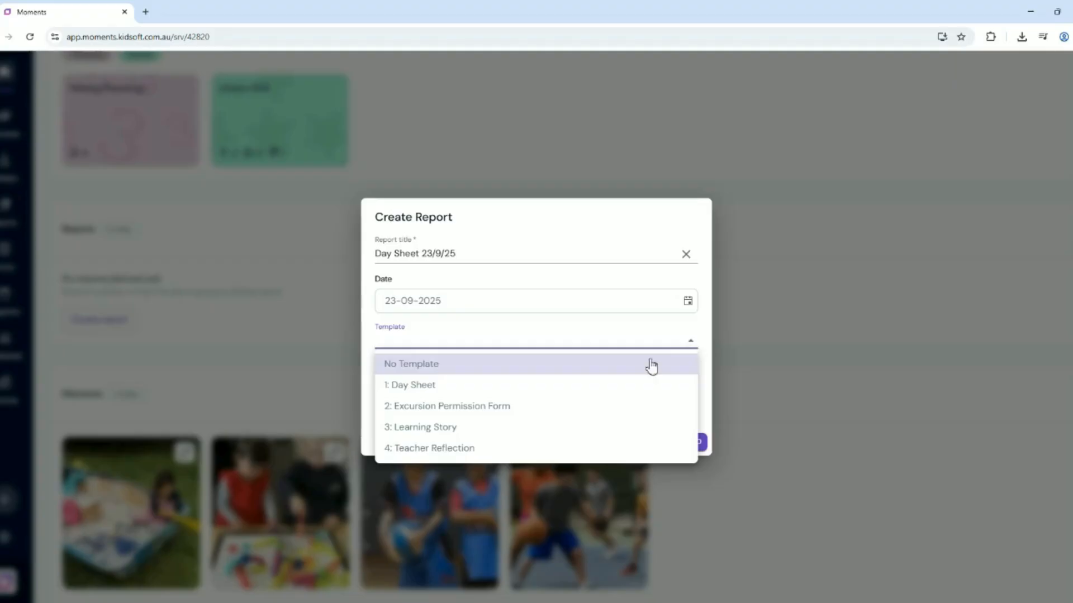
pyautogui.click(467, 386)
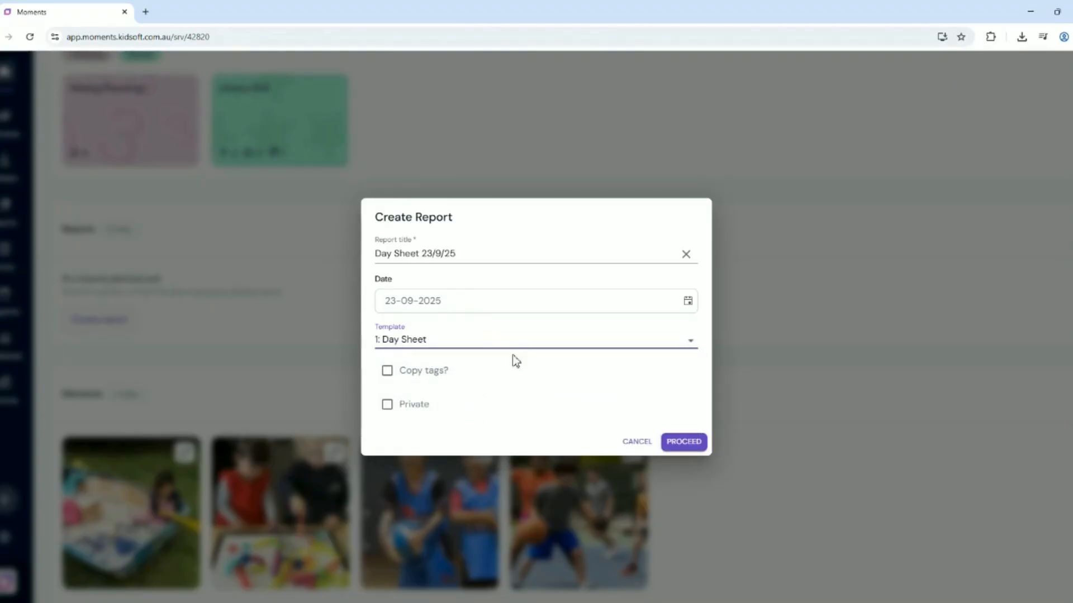
pyautogui.click(686, 443)
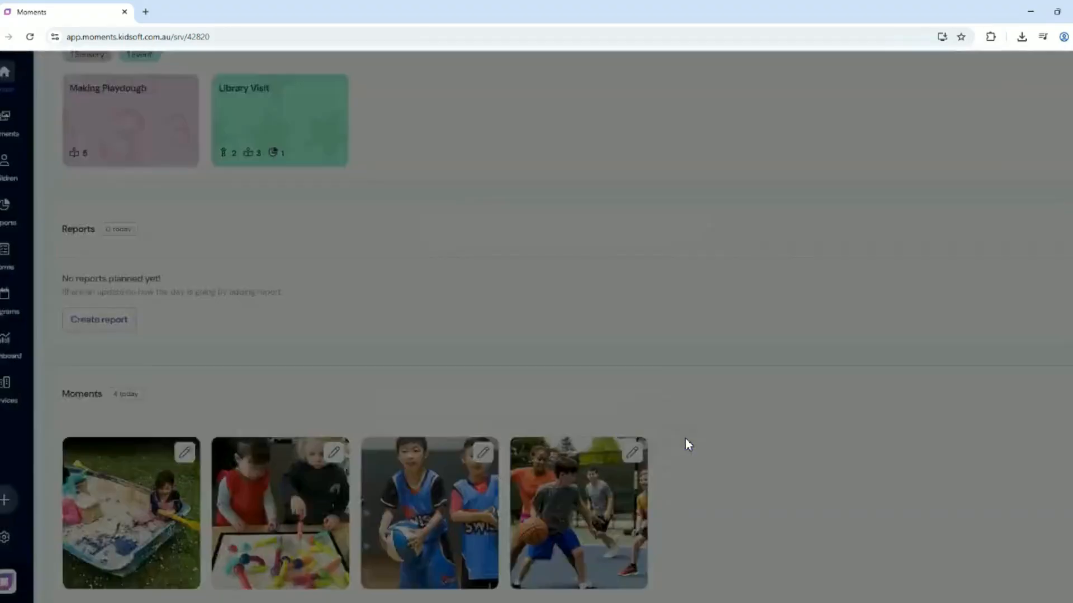
pyautogui.click(686, 368)
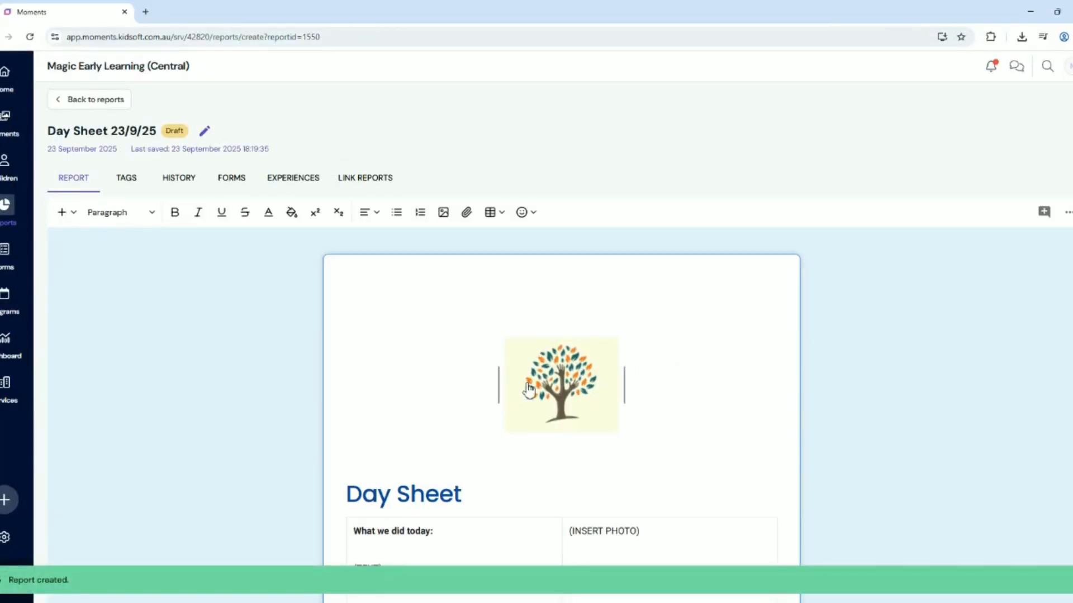
# - Replace the (TEXT) placeholder under "What we did today:" with "A great day today."
pyautogui.scroll(-1, 762, 431)
pyautogui.scroll(-2, 761, 429)
pyautogui.scroll(3, 759, 428)
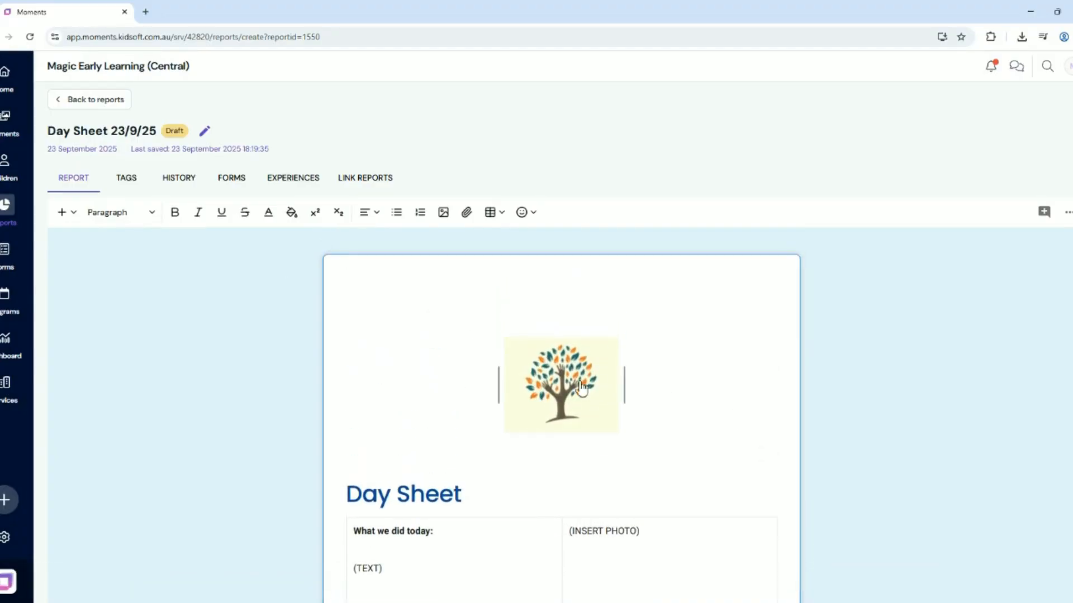
pyautogui.scroll(-2, 652, 410)
pyautogui.scroll(-1, 520, 431)
pyautogui.tripleClick(395, 400)
pyautogui.press('BackSpace')
pyautogui.write('A great day toxday')
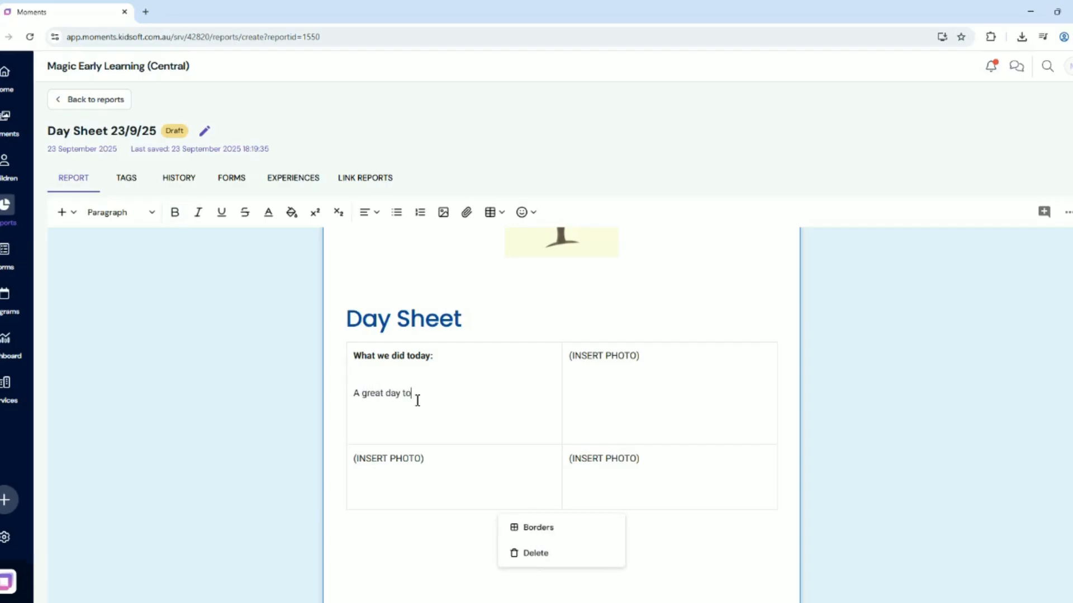
pyautogui.press('BackSpace')
pyautogui.press('BackSpace')
pyautogui.press('BackSpace')
pyautogui.press('BackSpace')
# - Replace the photo placeholder in the table's first row with the photo of children playing in the sand-filled boat
pyautogui.moveTo(641, 361); pyautogui.dragTo(573, 365)
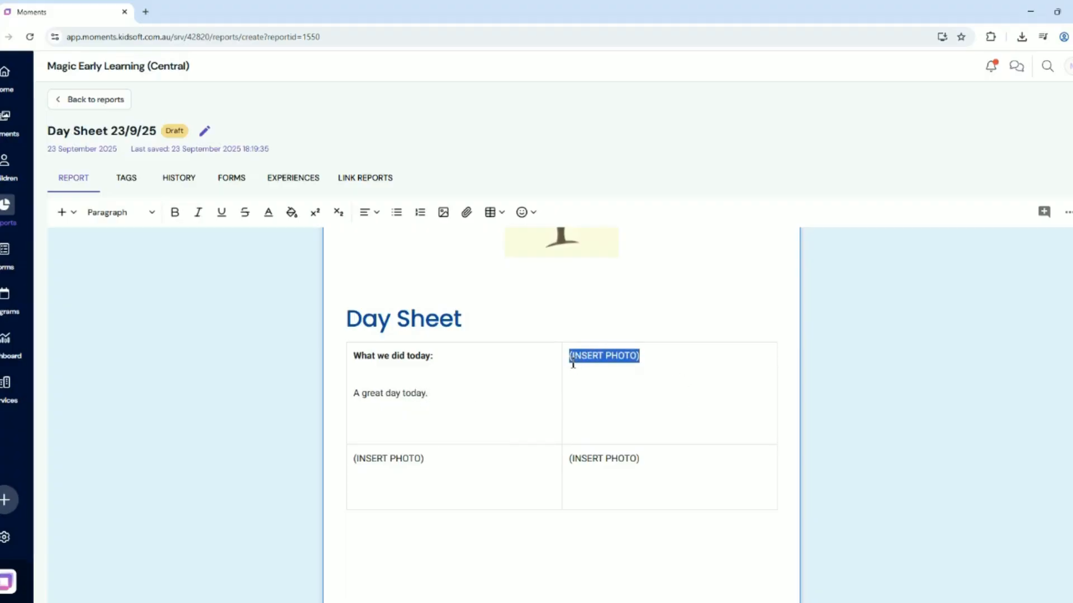
pyautogui.press('BackSpace')
pyautogui.click(442, 214)
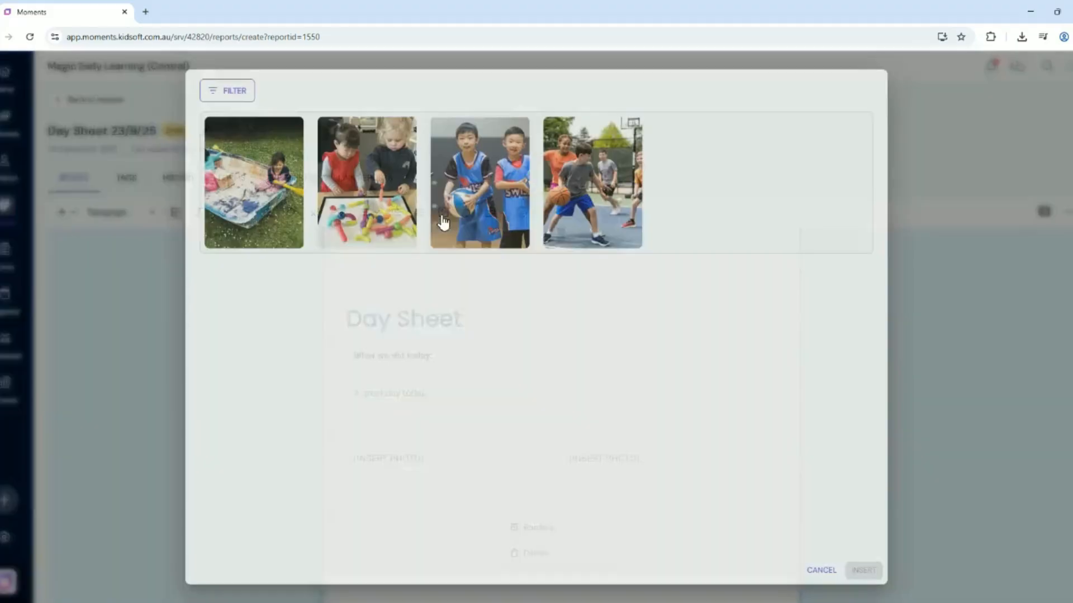
pyautogui.click(271, 232)
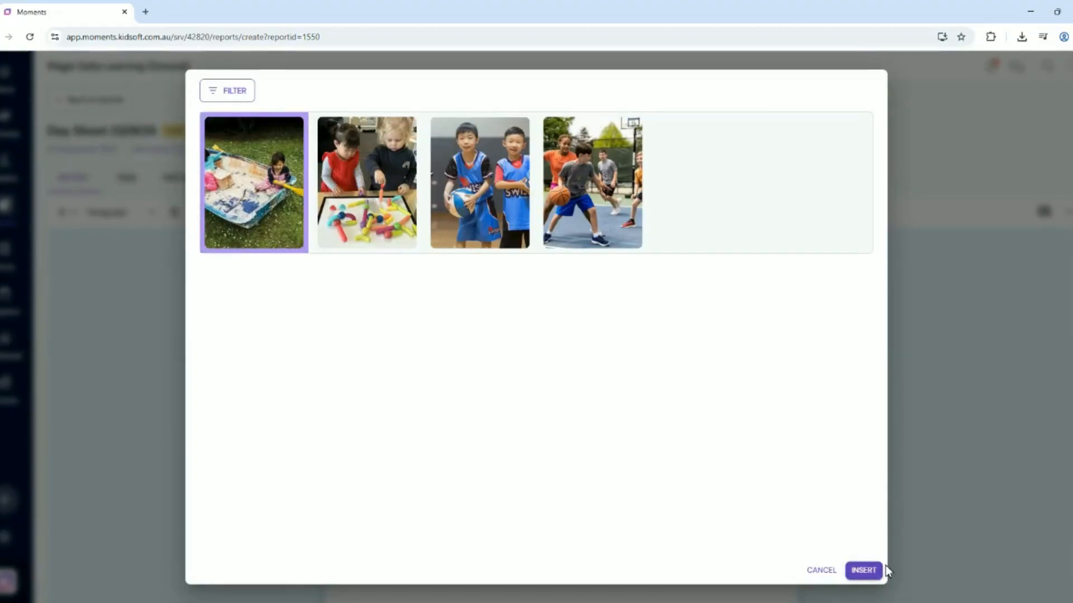
pyautogui.click(864, 571)
# - Replace the photo placeholder in the second row's first cell with the photo of boys in blue basketball jerseys
pyautogui.scroll(-2, 510, 510)
pyautogui.moveTo(434, 443); pyautogui.dragTo(345, 436)
pyautogui.press('BackSpace')
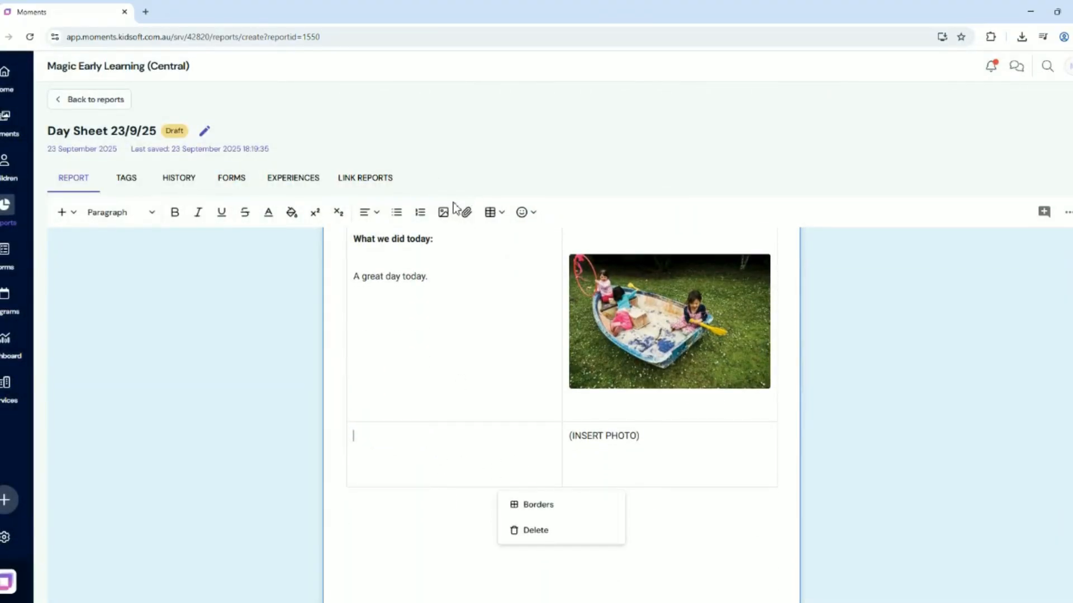
pyautogui.click(444, 212)
pyautogui.click(447, 240)
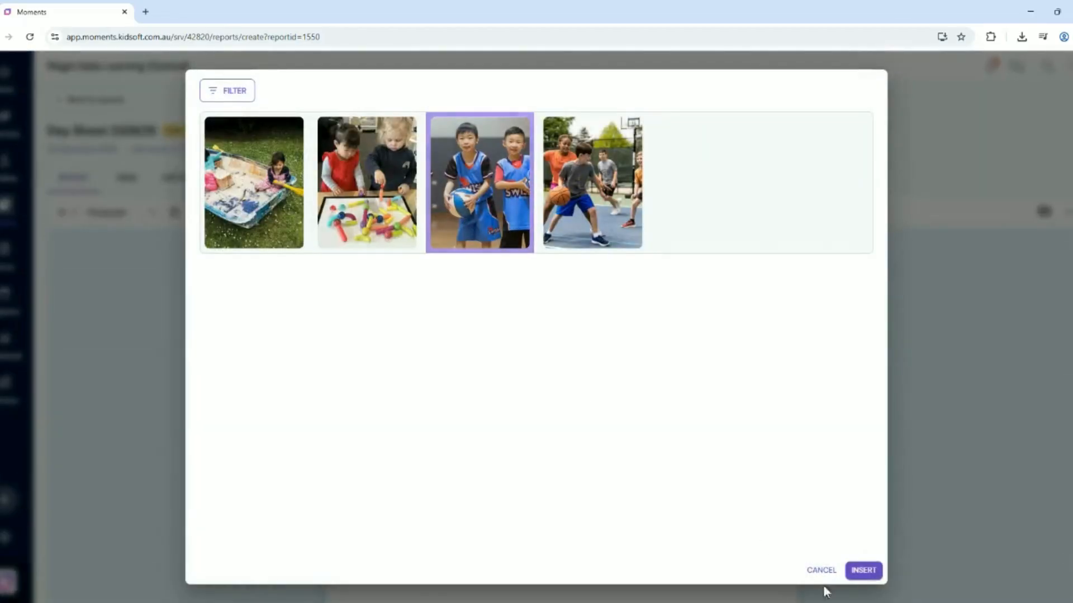
pyautogui.click(864, 571)
# - Replace the remaining photo placeholder in the second row with the photo of the outdoor basketball game
pyautogui.moveTo(651, 465); pyautogui.dragTo(568, 436)
pyautogui.press('BackSpace')
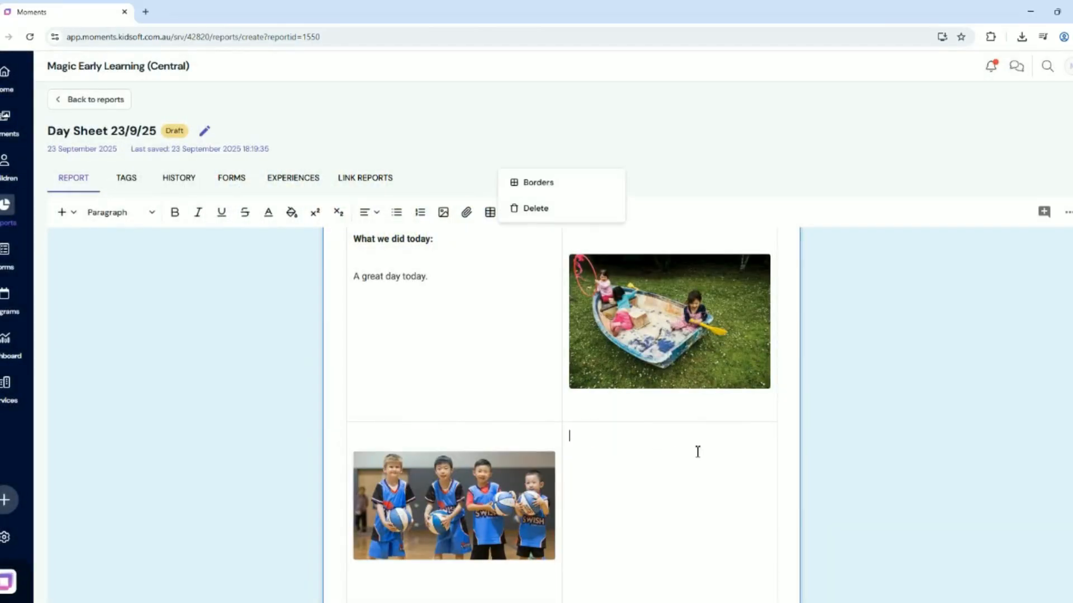
pyautogui.click(444, 212)
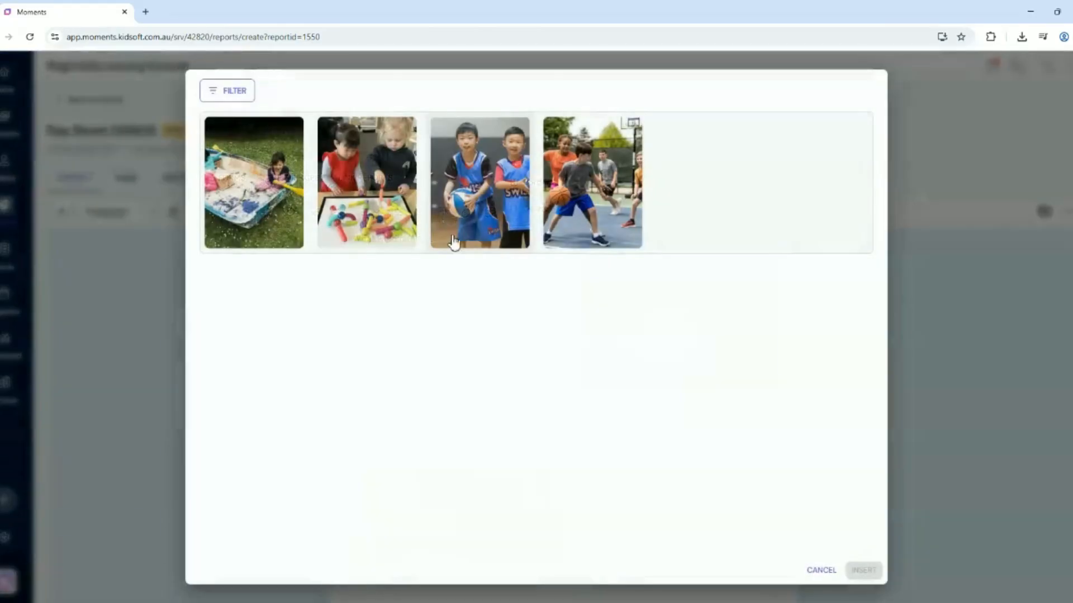
pyautogui.click(558, 223)
pyautogui.click(874, 579)
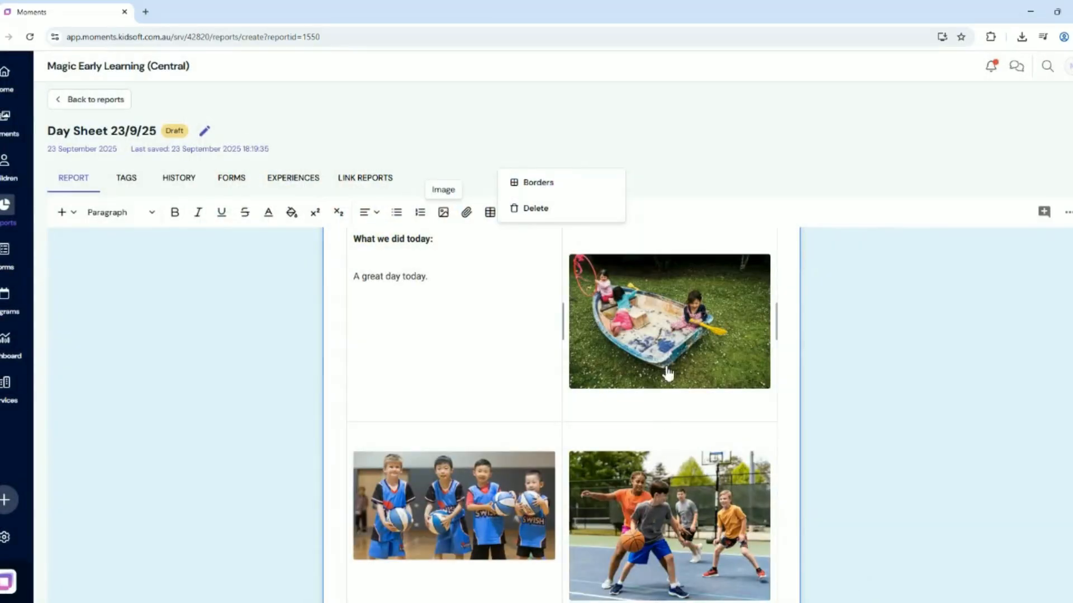
# - Tag the report with the first, second and fourth children listed in the Nursery room
pyautogui.scroll(4, 627, 392)
pyautogui.scroll(-9, 648, 424)
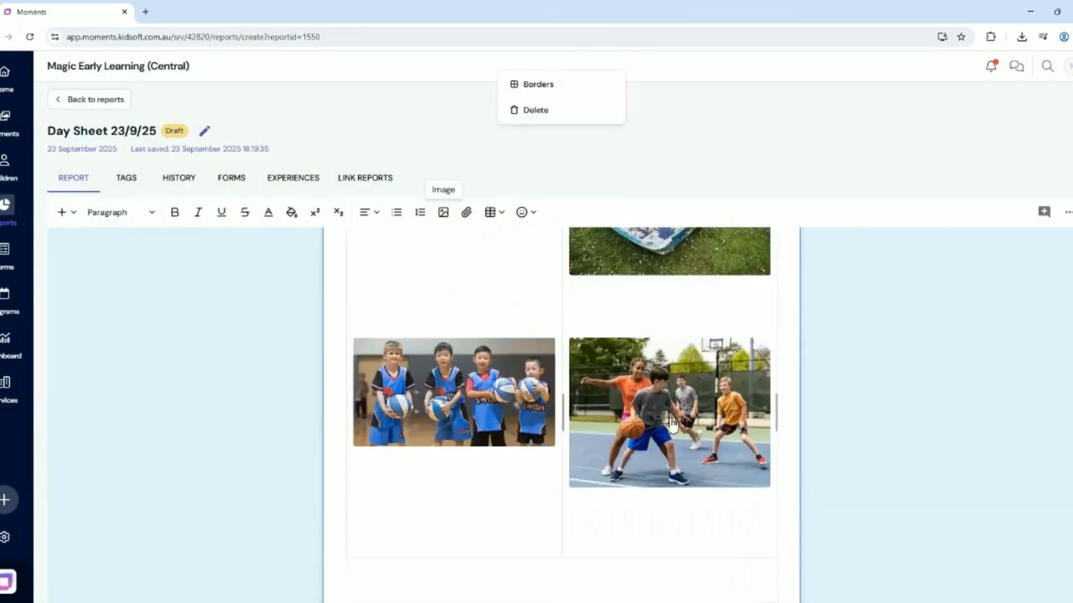
pyautogui.click(390, 477)
pyautogui.scroll(9, 506, 410)
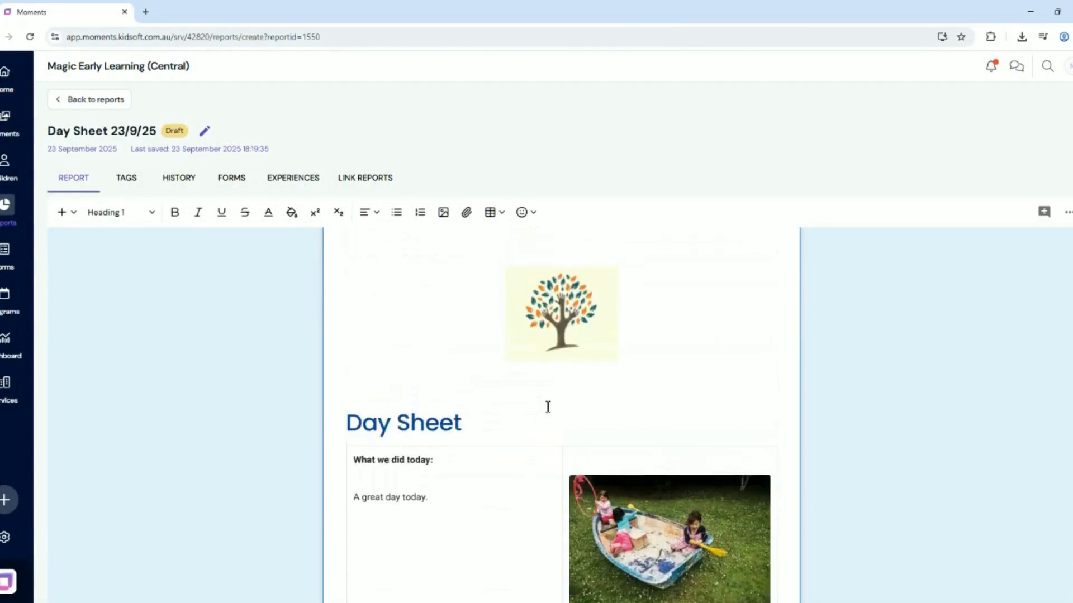
pyautogui.click(134, 183)
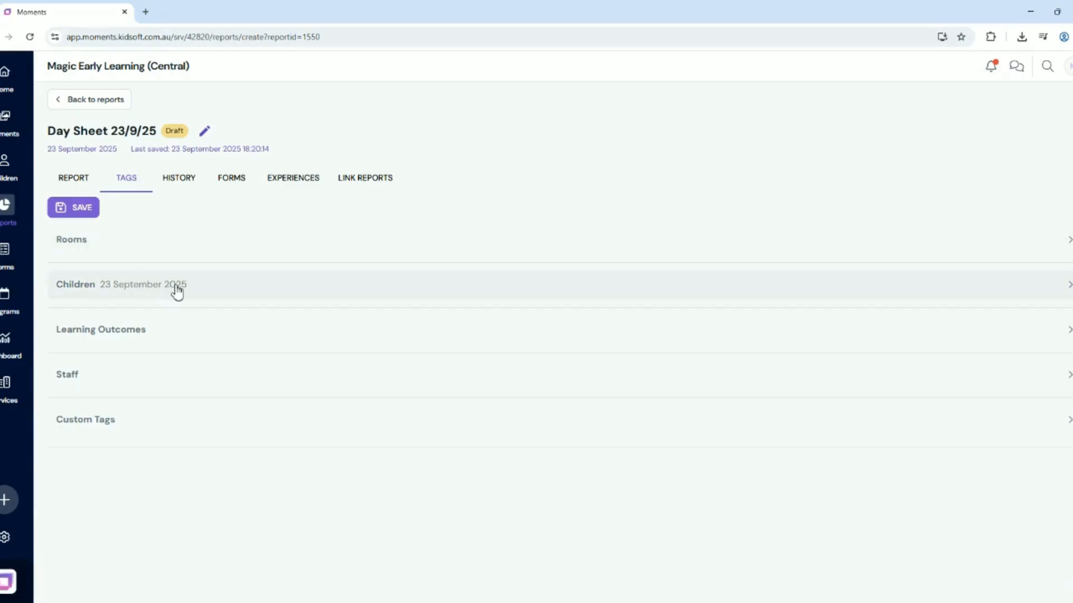
pyautogui.click(173, 290)
pyautogui.click(73, 161)
pyautogui.click(132, 160)
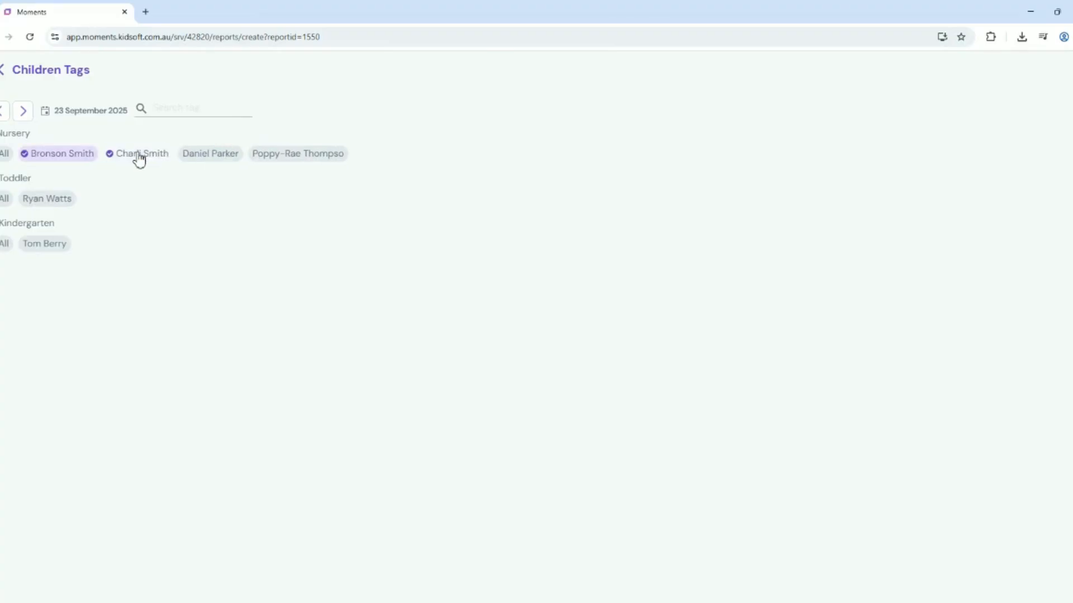
pyautogui.click(283, 160)
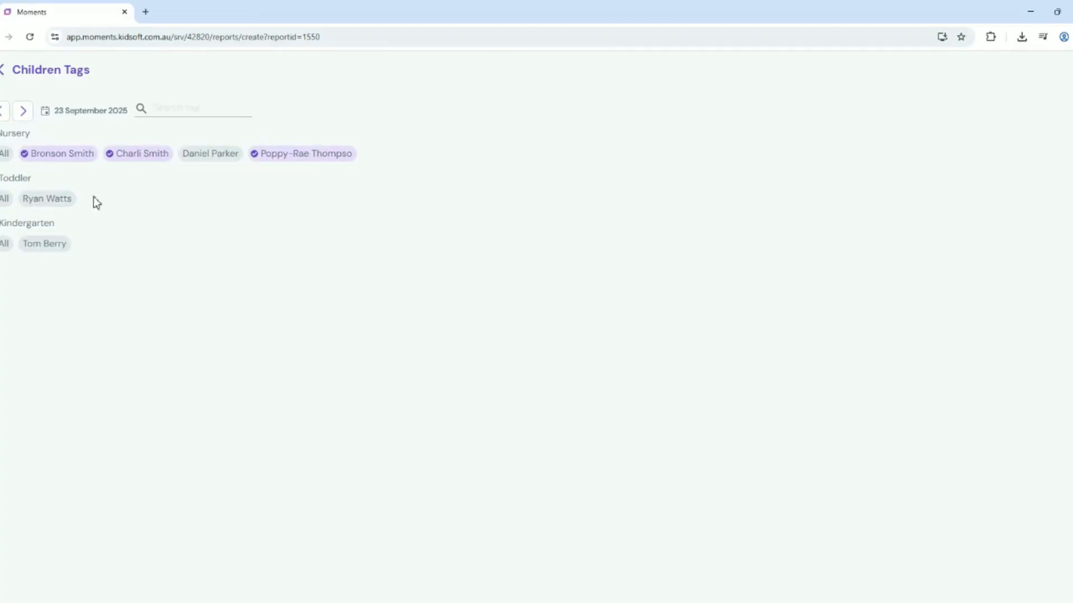
pyautogui.click(5, 74)
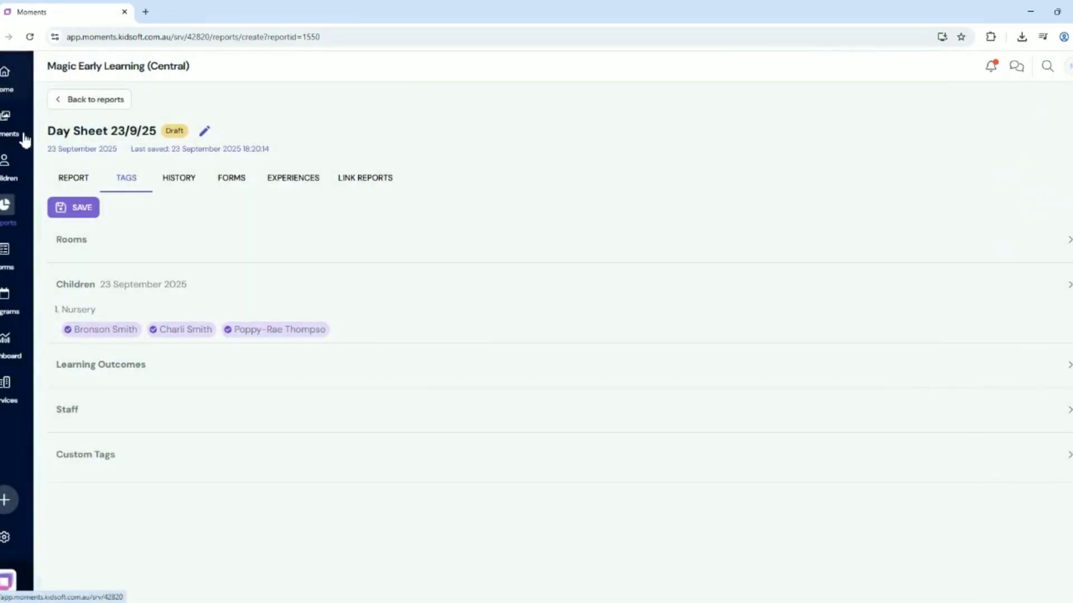
# - Tag the learning outcomes EO.1.2:Autonomy, EO.2.1:Belonging and EPT.6:Cultural from the Early Years Learning Framework, and save the report's tags
pyautogui.click(143, 369)
pyautogui.click(114, 199)
pyautogui.click(352, 202)
pyautogui.click(408, 239)
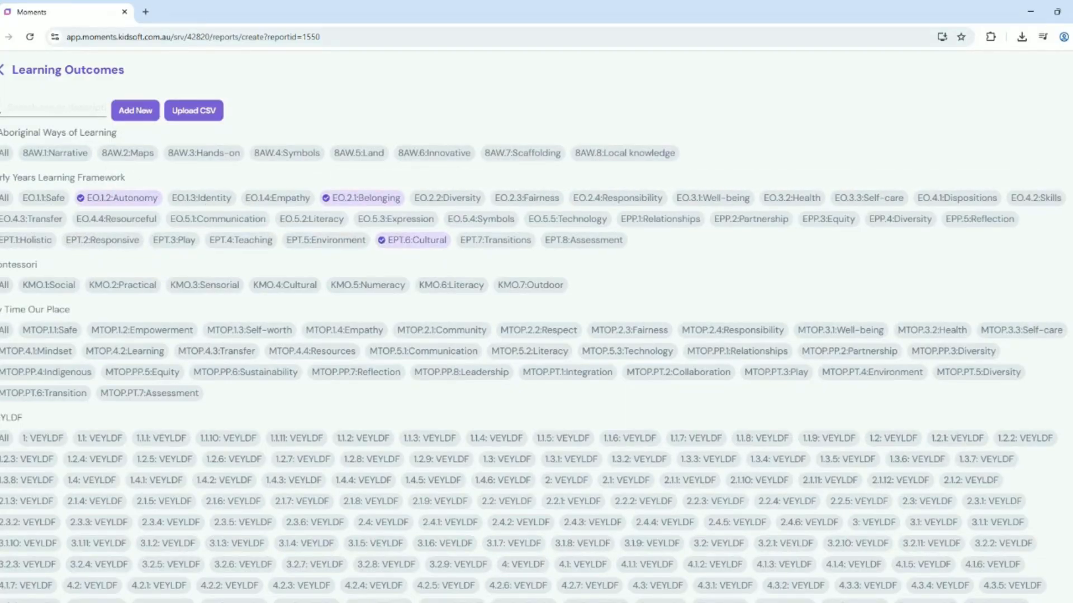
pyautogui.click(5, 73)
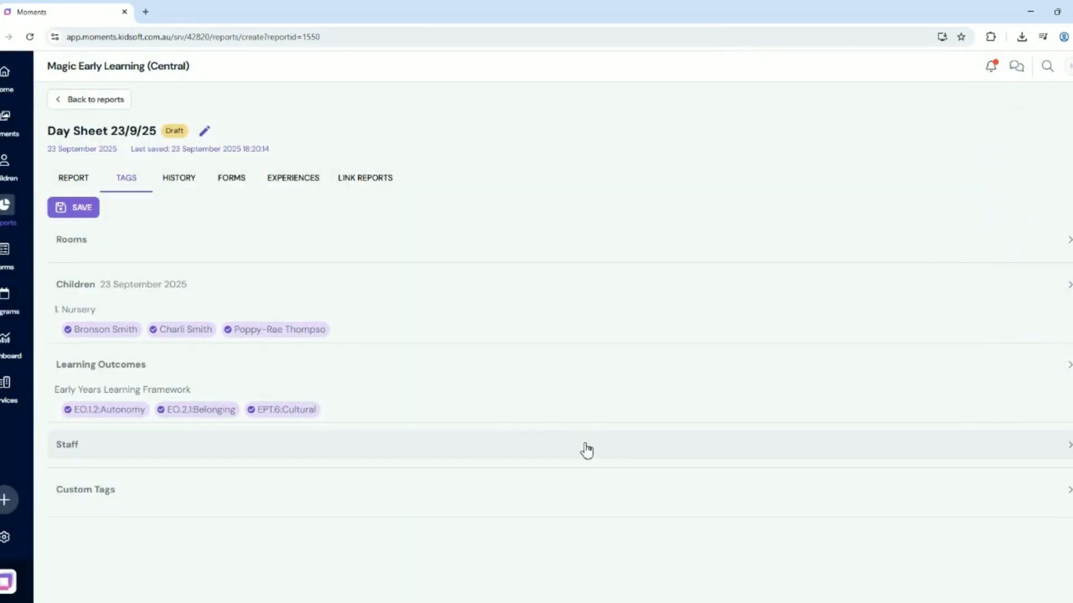
pyautogui.click(77, 209)
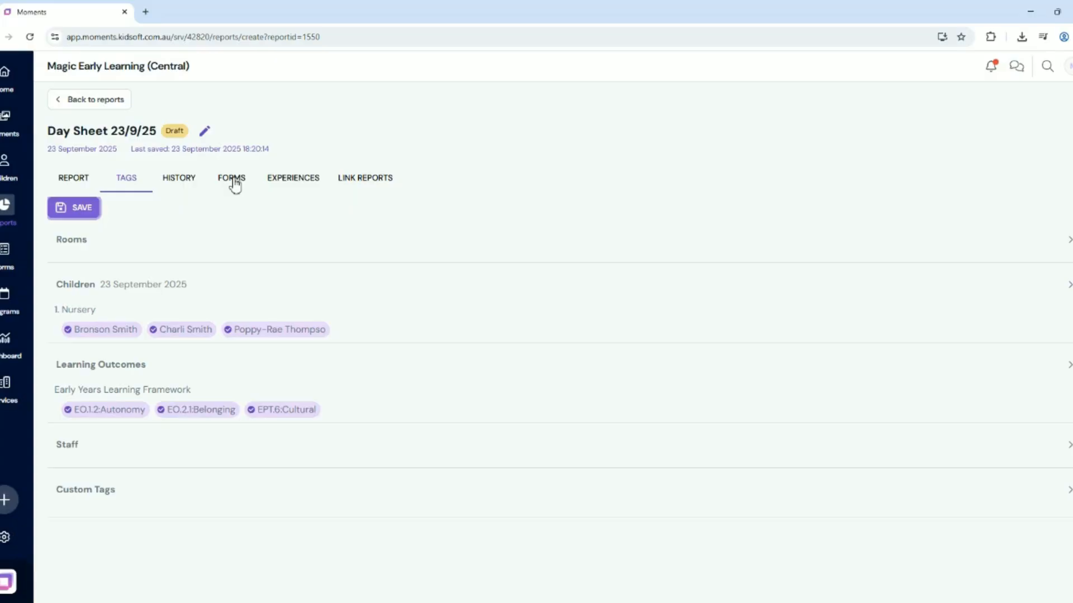
# - Check the report's linked experiences and linked reports, and review the Day Sheet content from start to end
pyautogui.click(282, 179)
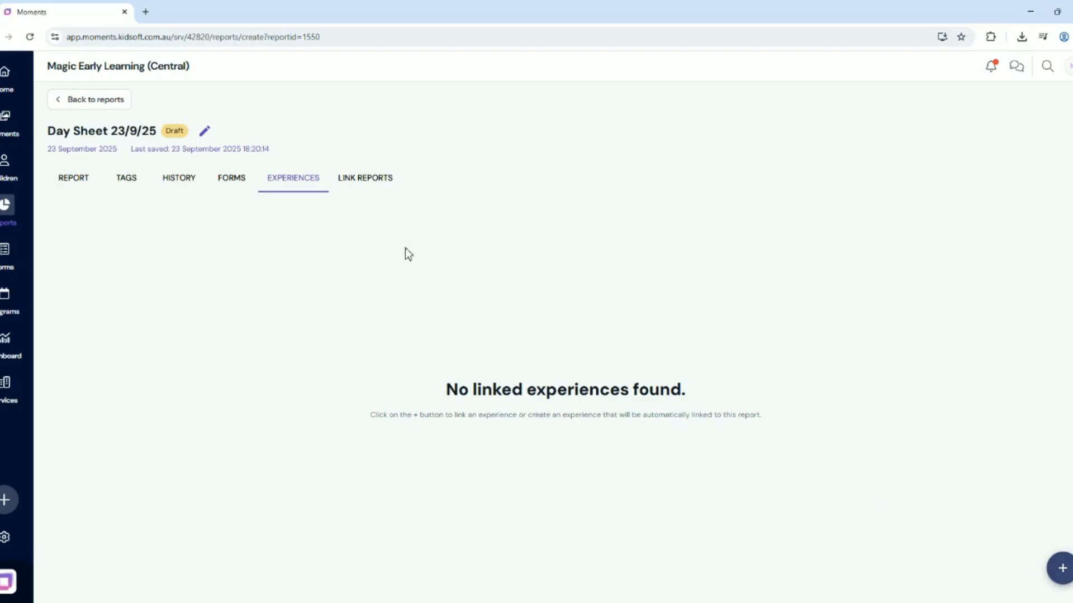
pyautogui.click(366, 179)
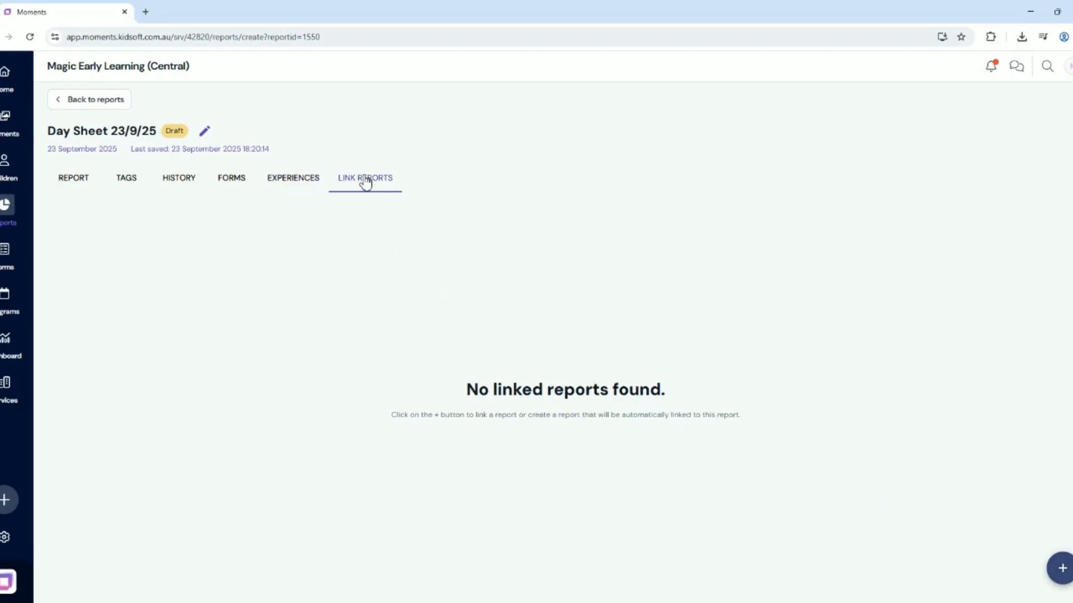
pyautogui.click(76, 184)
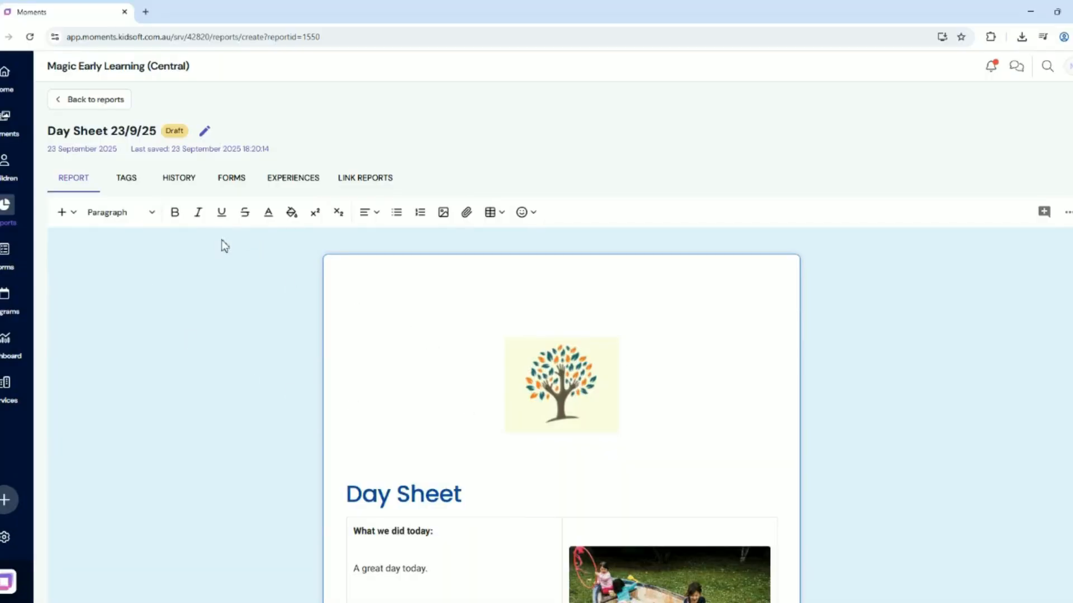
pyautogui.scroll(-10, 655, 388)
pyautogui.scroll(10, 668, 433)
# - Approve the Day Sheet 23/9/25 report and publish it
pyautogui.click(1068, 212)
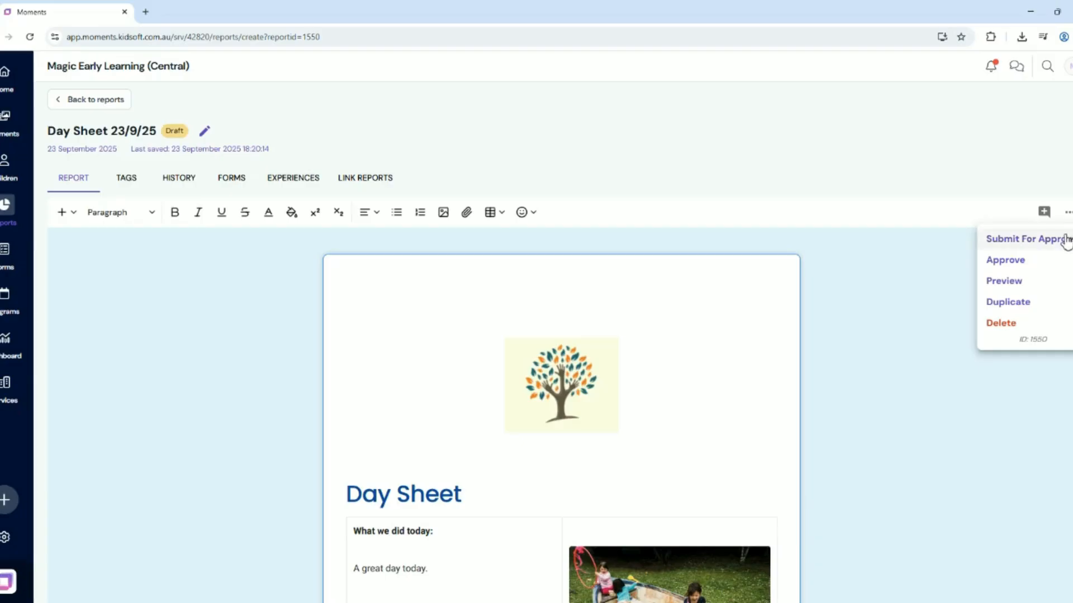
pyautogui.click(1059, 268)
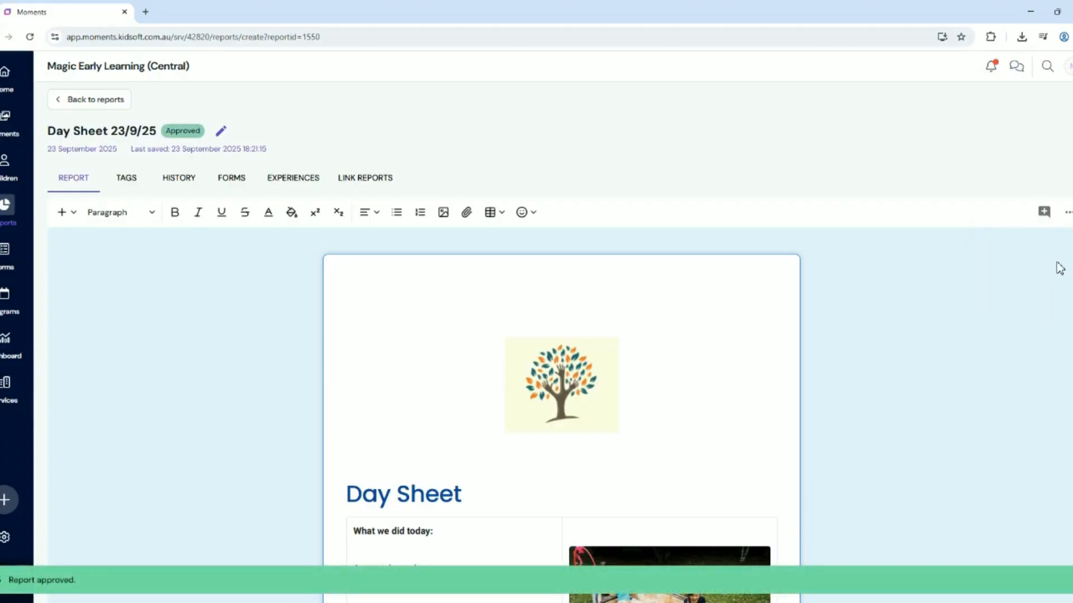
pyautogui.click(1067, 212)
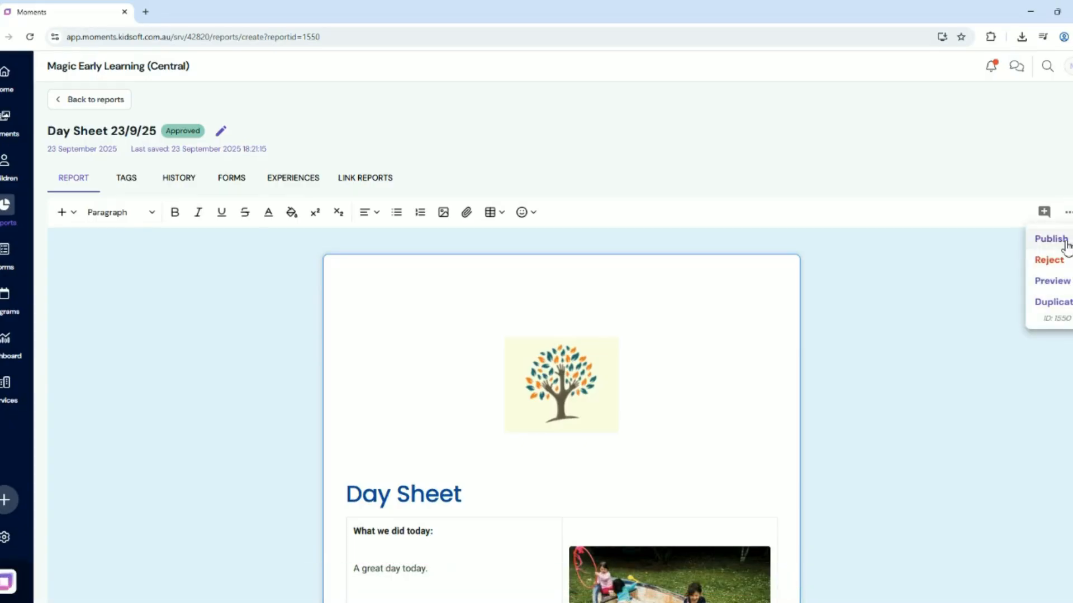
pyautogui.click(1065, 241)
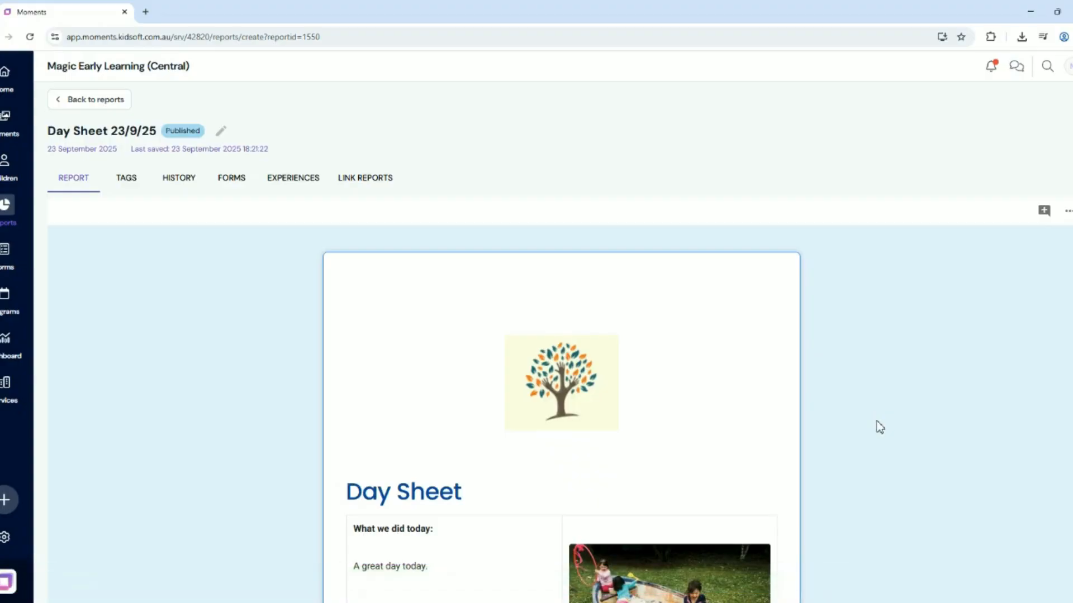
# - Review the published Day Sheet's text and photos, and return to the list of reports
pyautogui.scroll(-6, 879, 400)
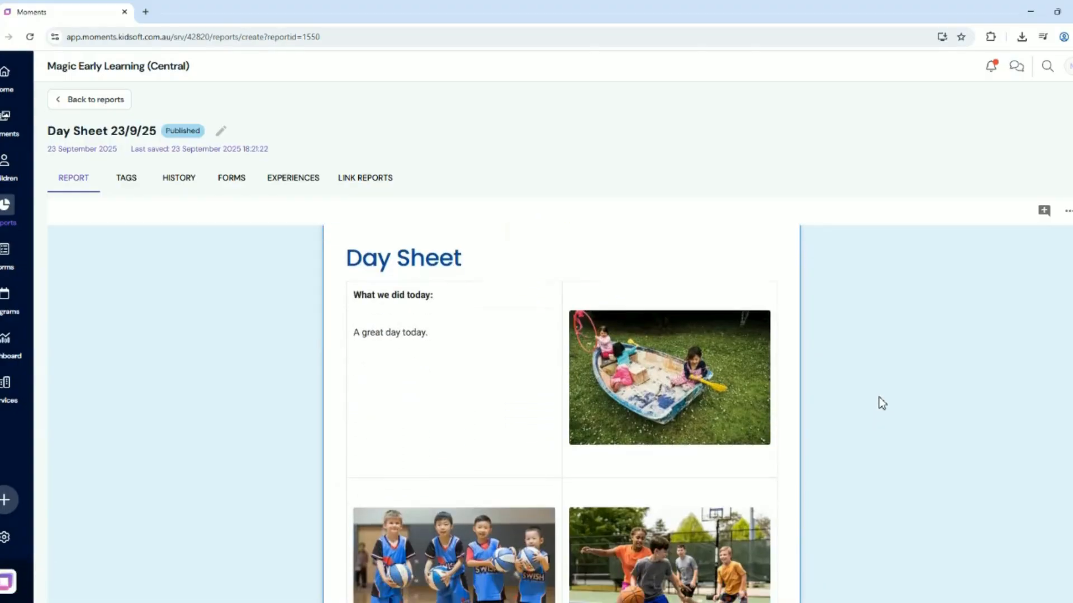
pyautogui.scroll(-2, 883, 406)
pyautogui.scroll(8, 889, 408)
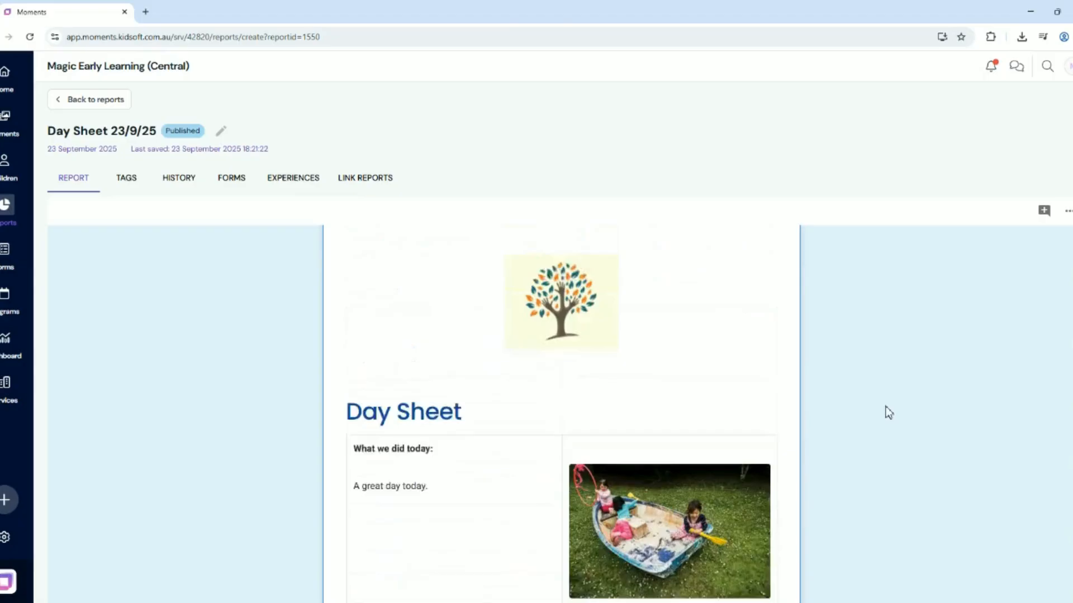
pyautogui.click(98, 104)
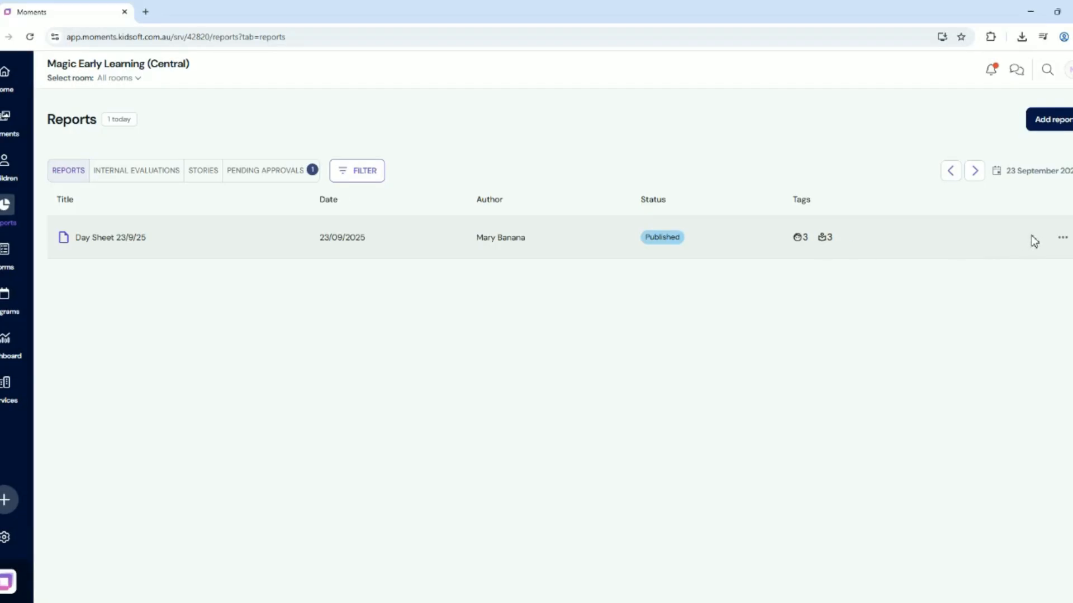
# - Examine the actions available for the Day Sheet 23/9/25 report and the filter criteria for the reports list, without applying any
pyautogui.click(1064, 240)
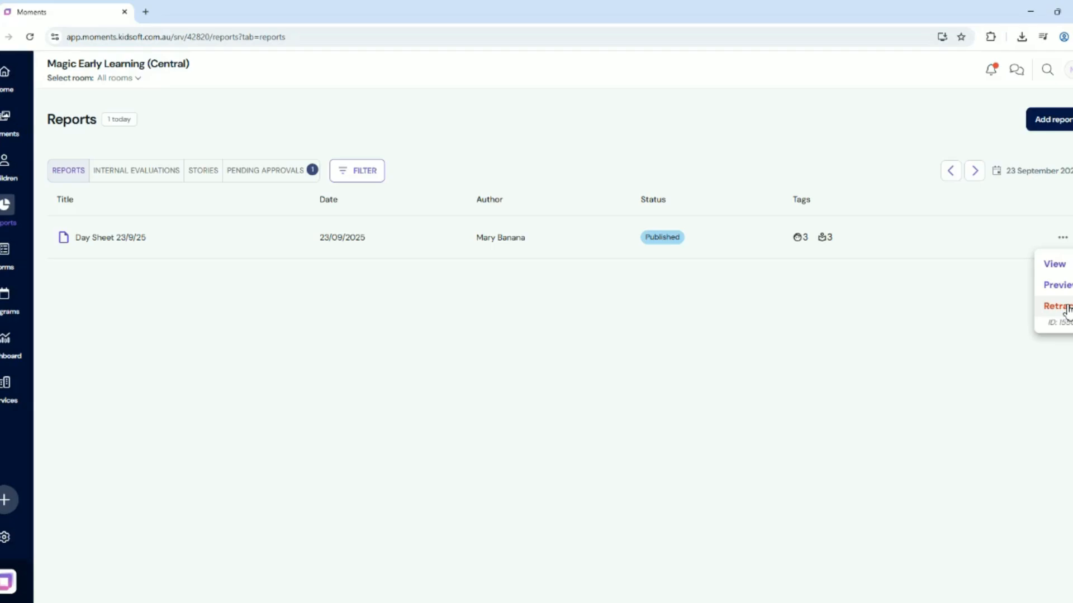
pyautogui.click(952, 289)
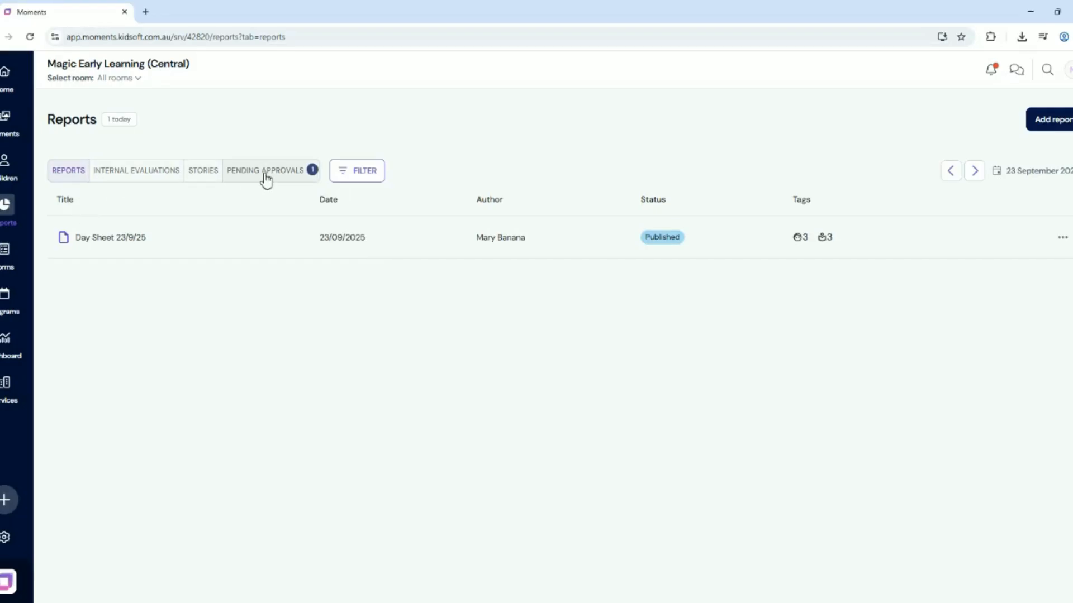
pyautogui.click(365, 172)
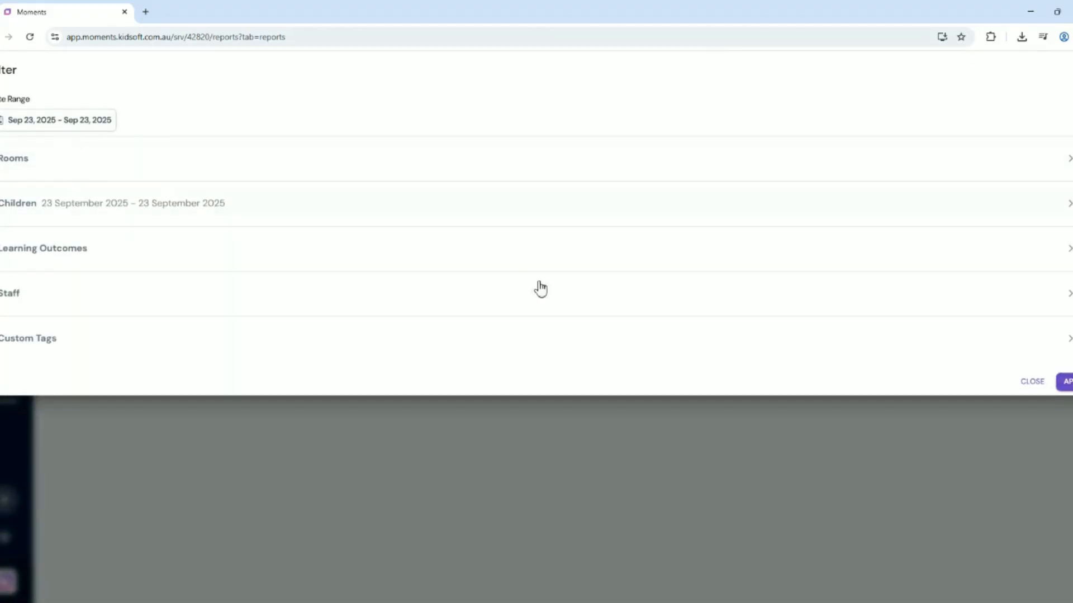
pyautogui.click(1033, 382)
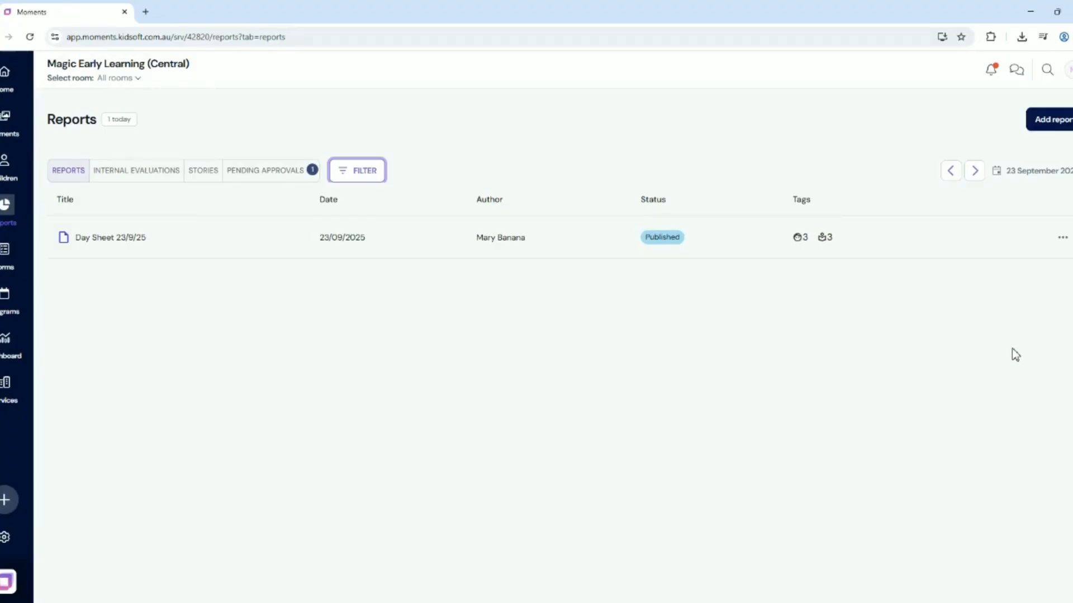